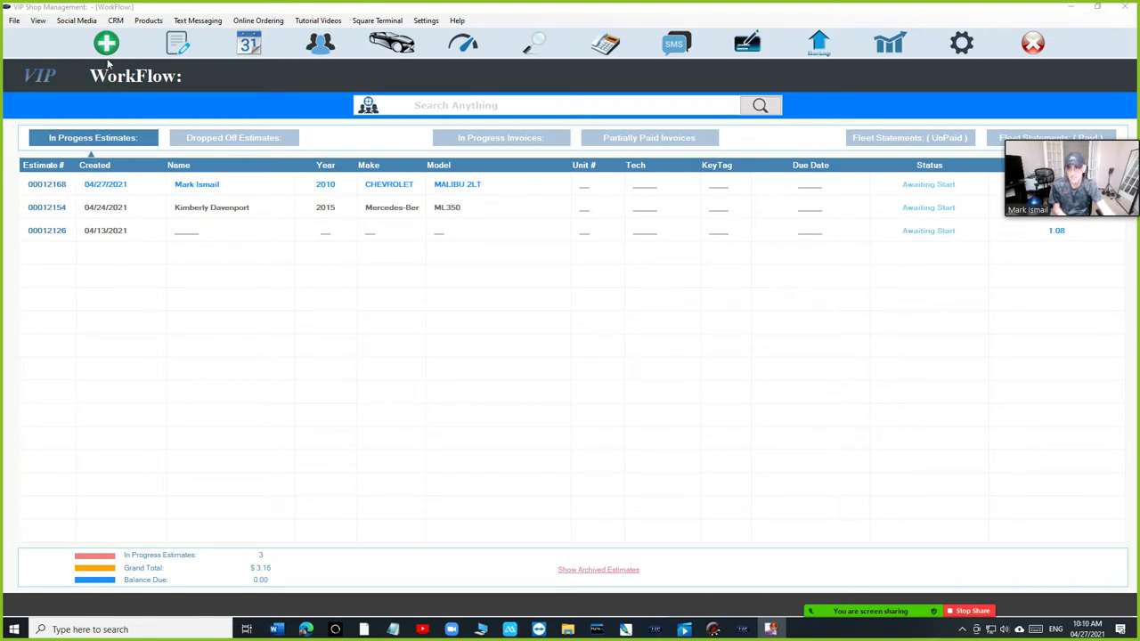
{"action": "left_click", "coordinate": [132, 85]}
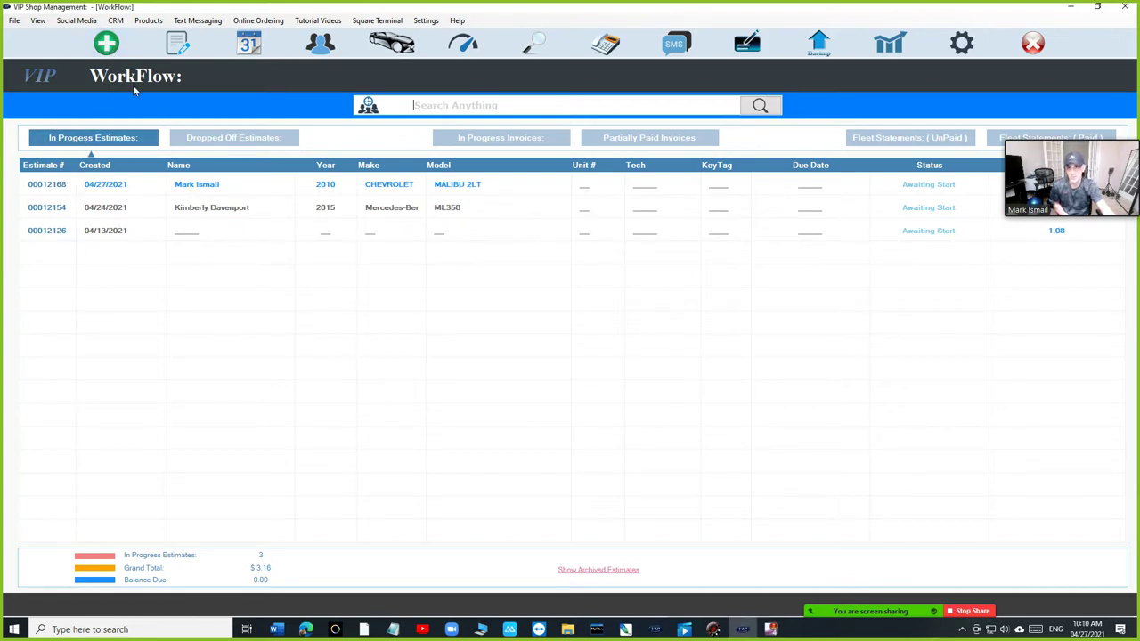
{"action": "left_click", "coordinate": [104, 42]}
{"action": "left_click", "coordinate": [281, 125]}
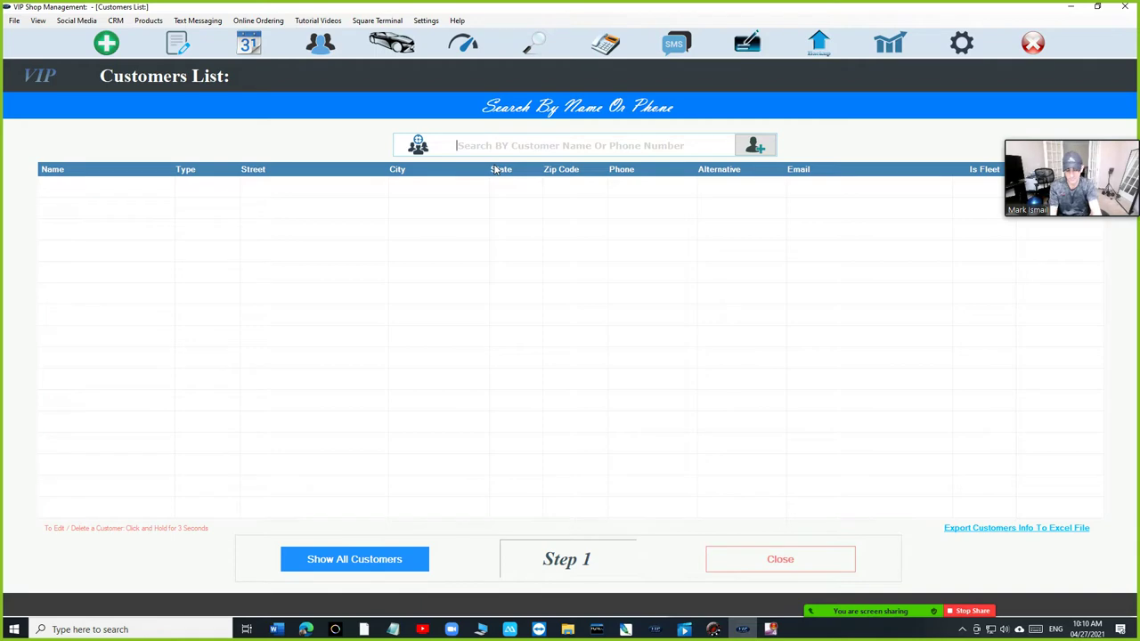
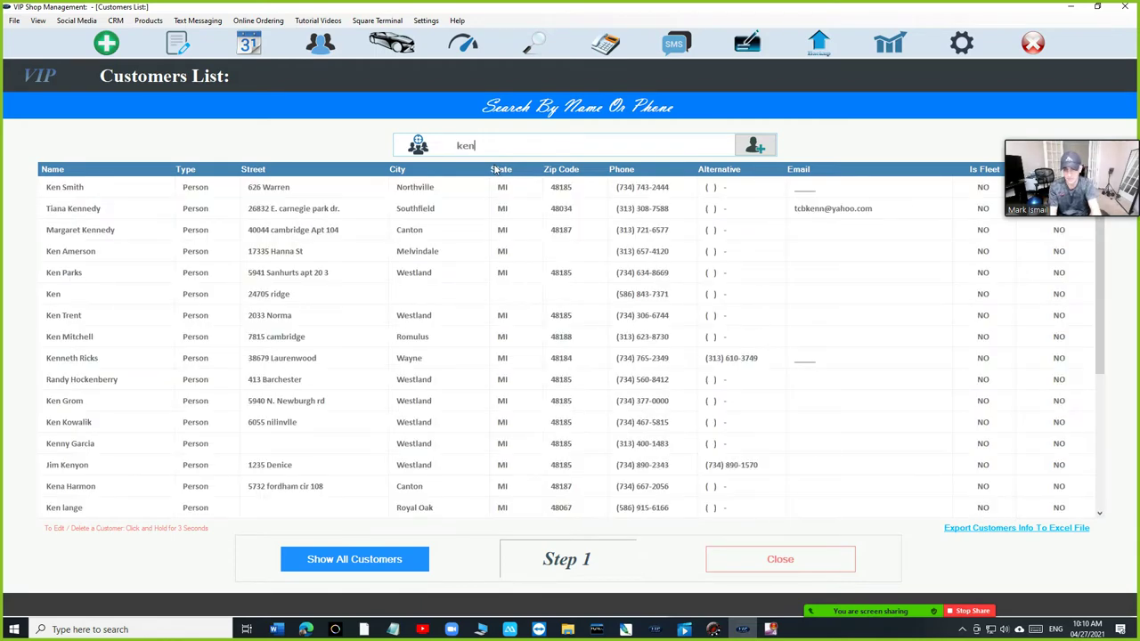
{"action": "left_click", "coordinate": [504, 187]}
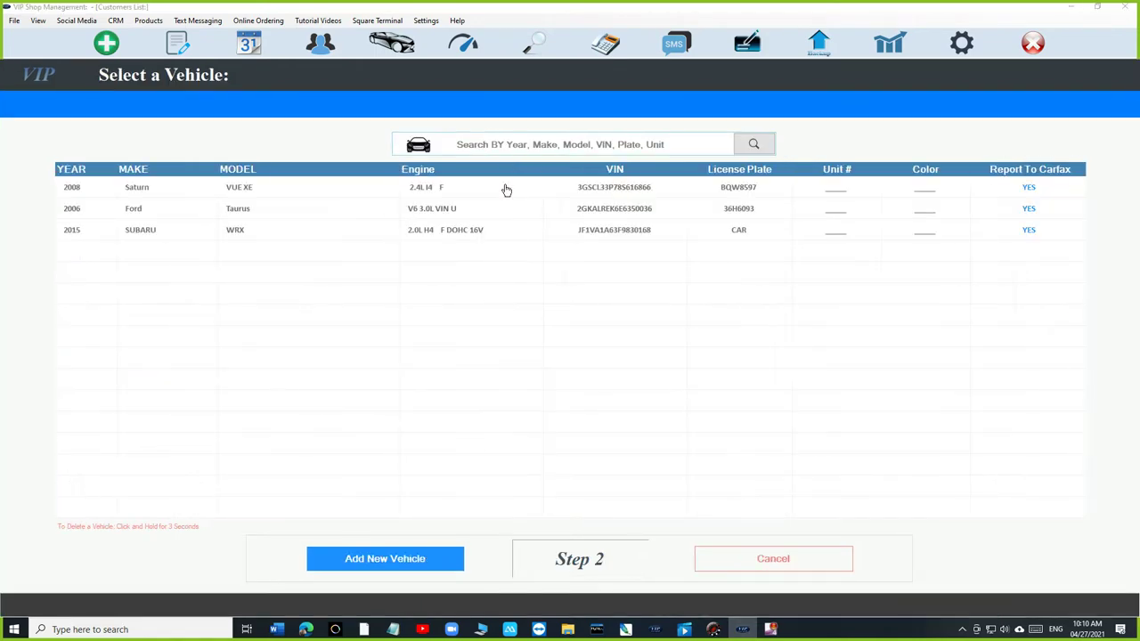
{"action": "left_click", "coordinate": [504, 187]}
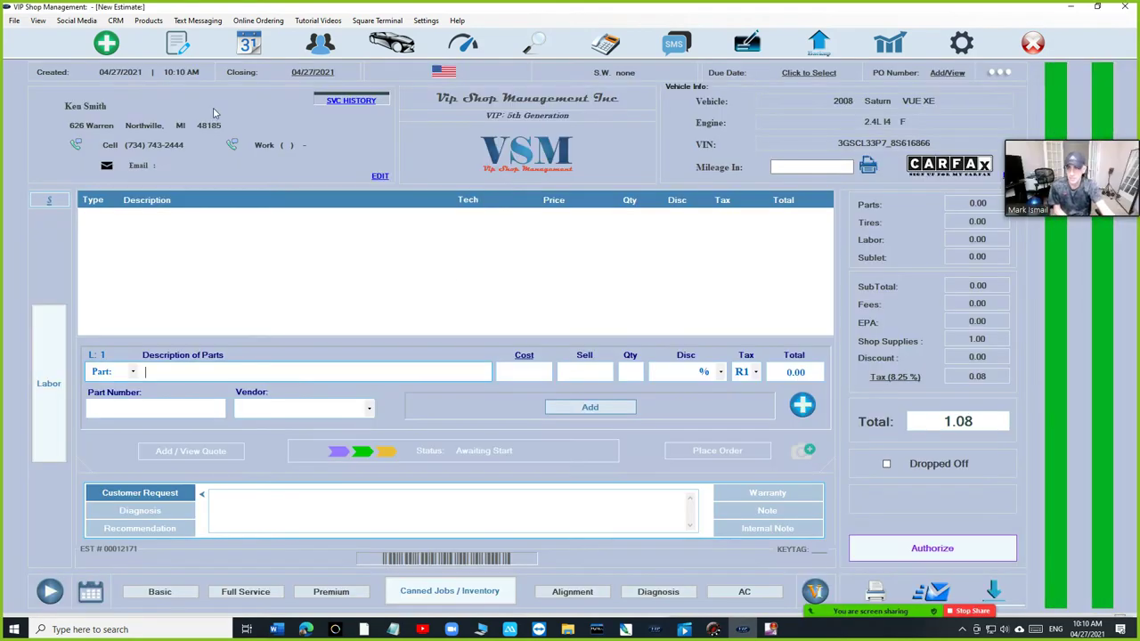
{"action": "left_click", "coordinate": [183, 52]}
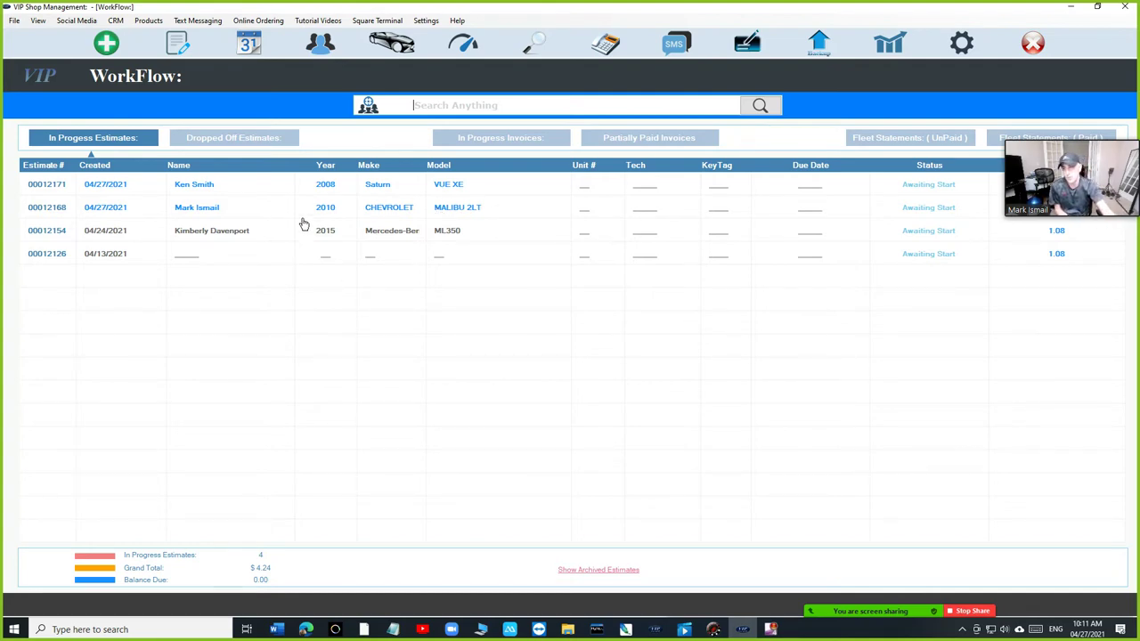
- Add the $75 Alignment job to the 2010 Chevrolet Malibu estimate and authorize it
{"action": "left_click", "coordinate": [480, 148]}
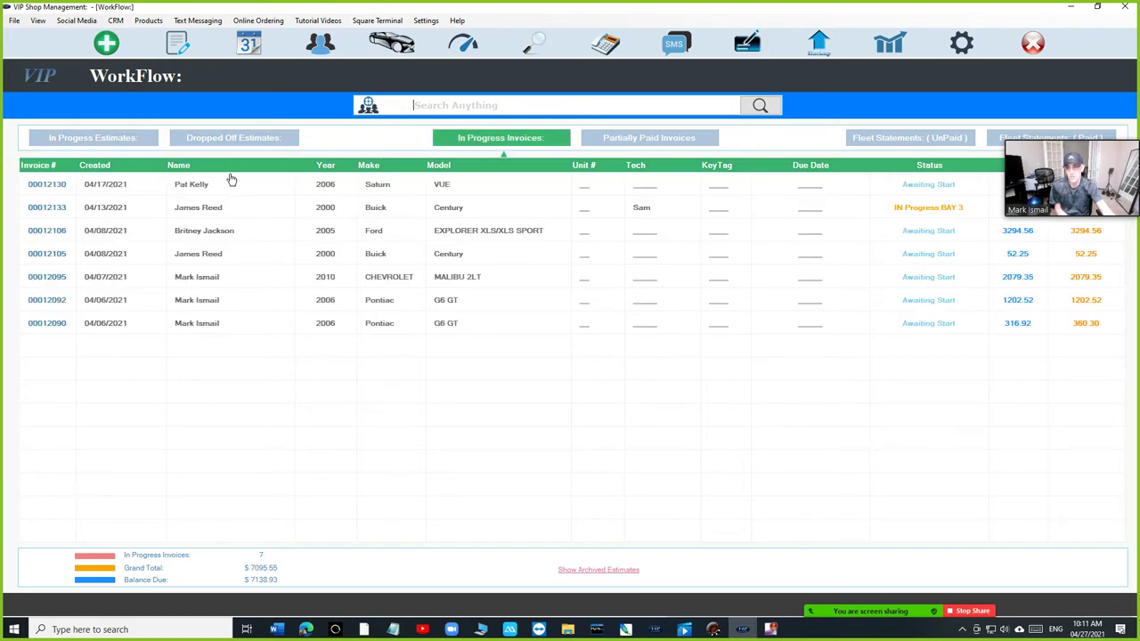
{"action": "left_click", "coordinate": [89, 138]}
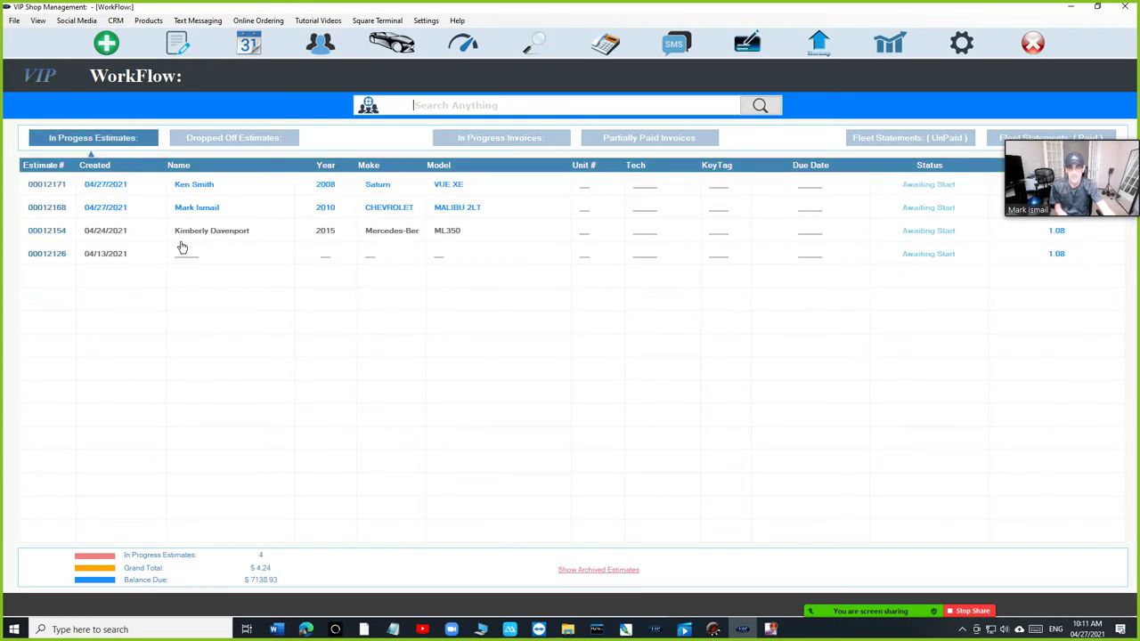
{"action": "double_click", "coordinate": [227, 212]}
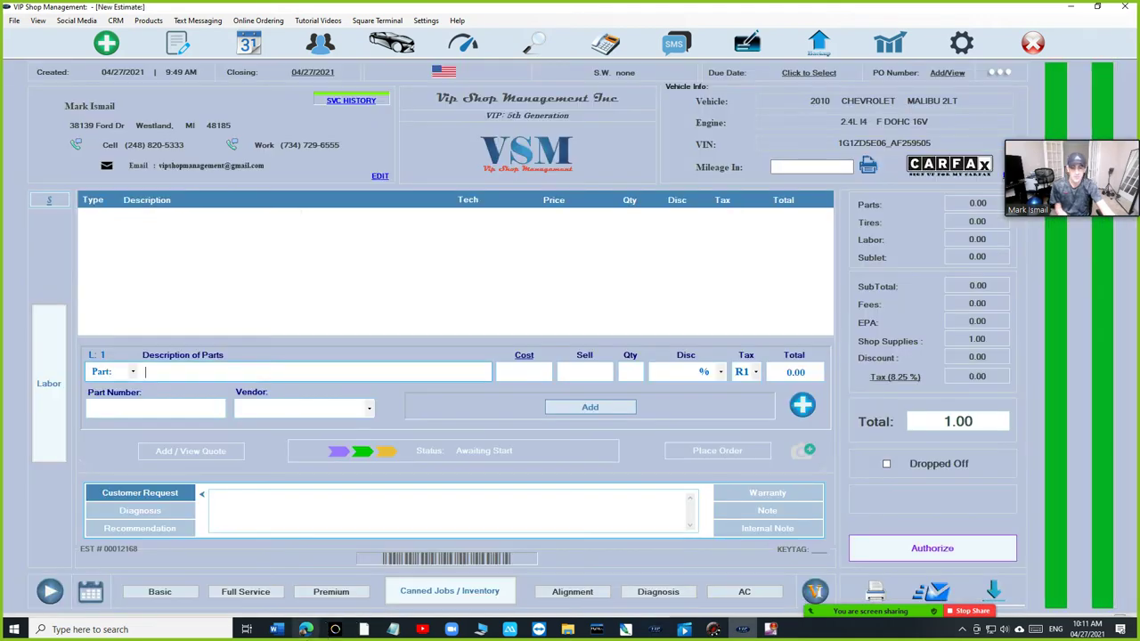
{"action": "left_click", "coordinate": [571, 592]}
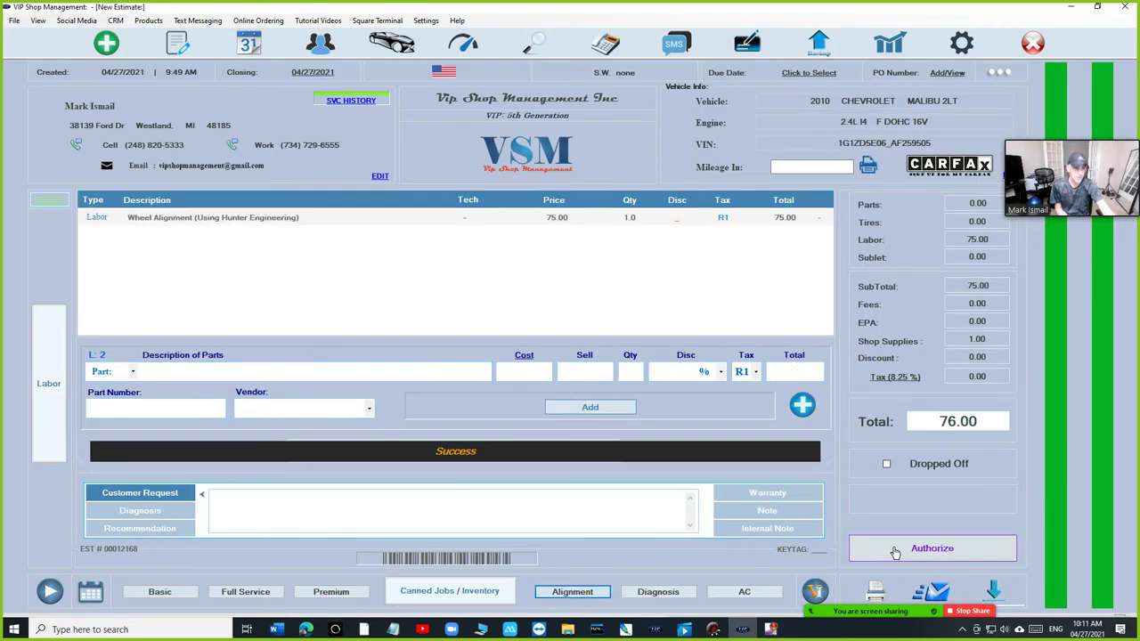
{"action": "left_click", "coordinate": [857, 548]}
{"action": "left_click", "coordinate": [775, 335]}
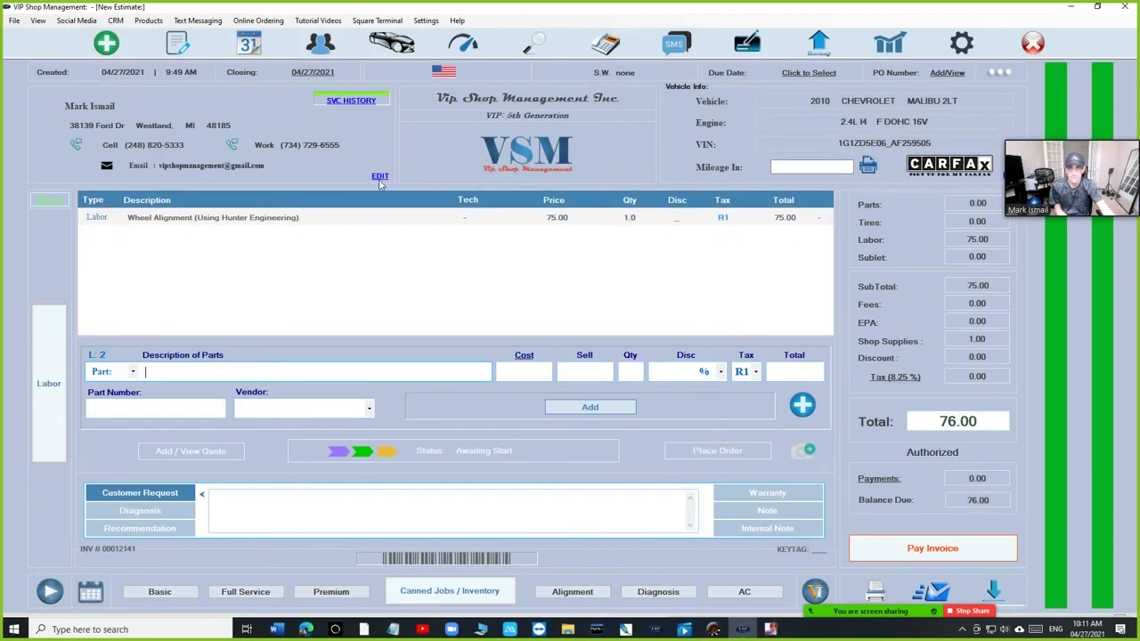
{"action": "left_click", "coordinate": [183, 47]}
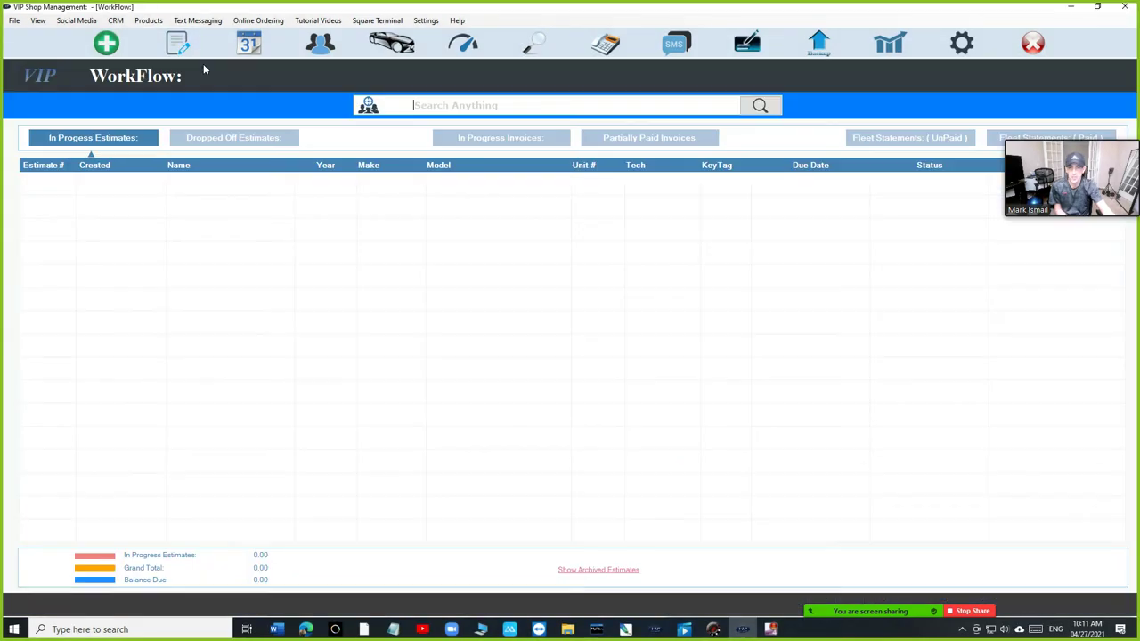
{"action": "left_click", "coordinate": [491, 146]}
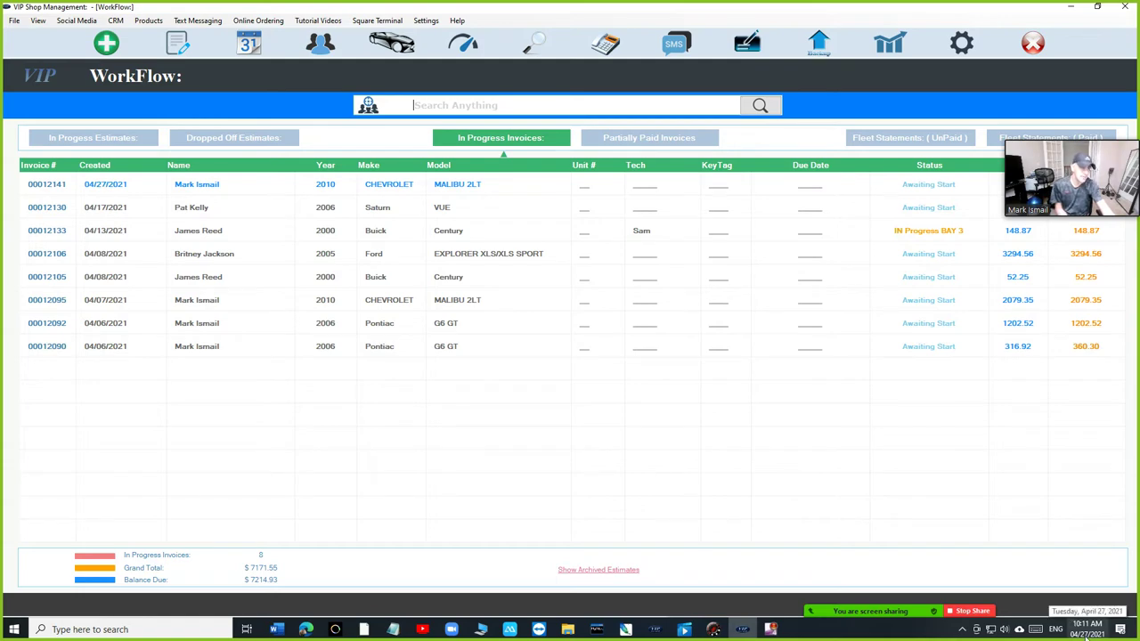
{"action": "left_click", "coordinate": [669, 143]}
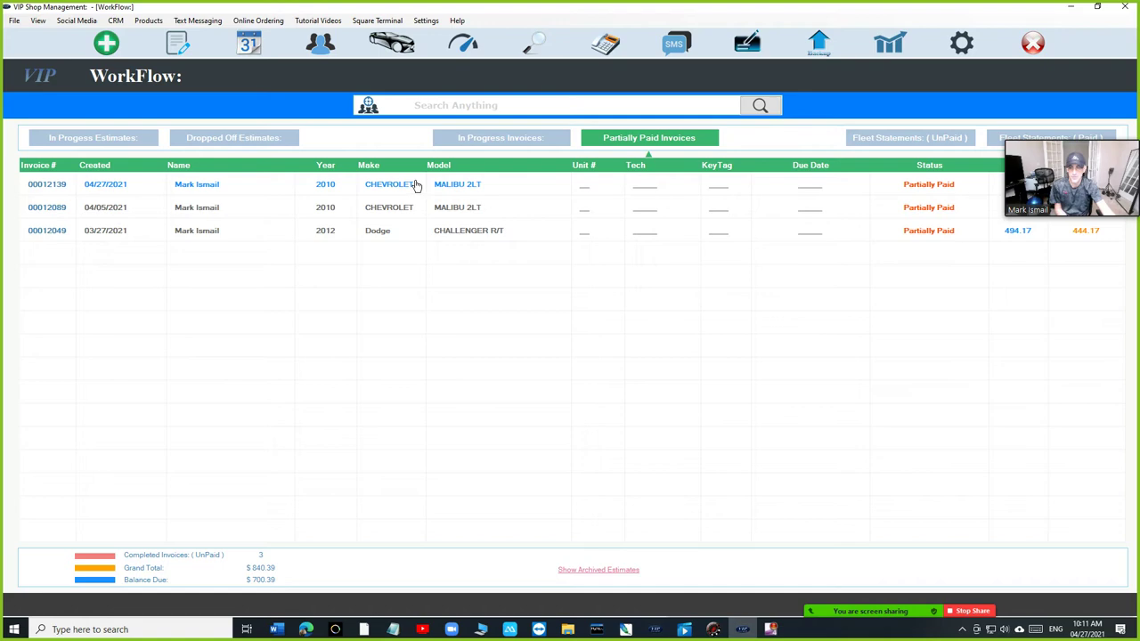
{"action": "left_click", "coordinate": [463, 143]}
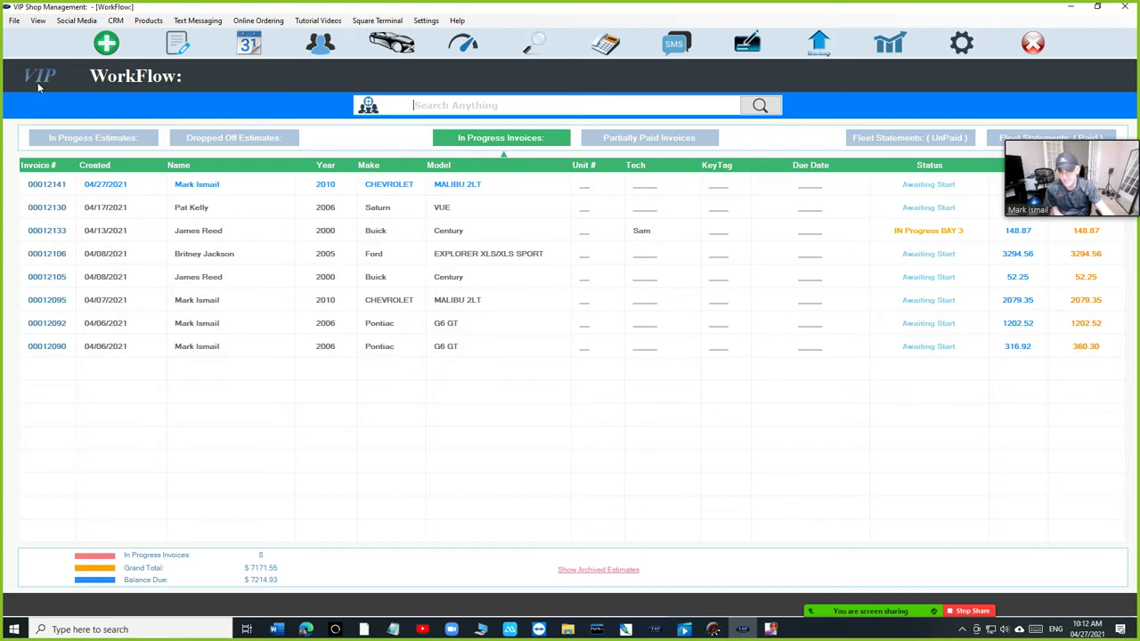
{"action": "left_click", "coordinate": [98, 140]}
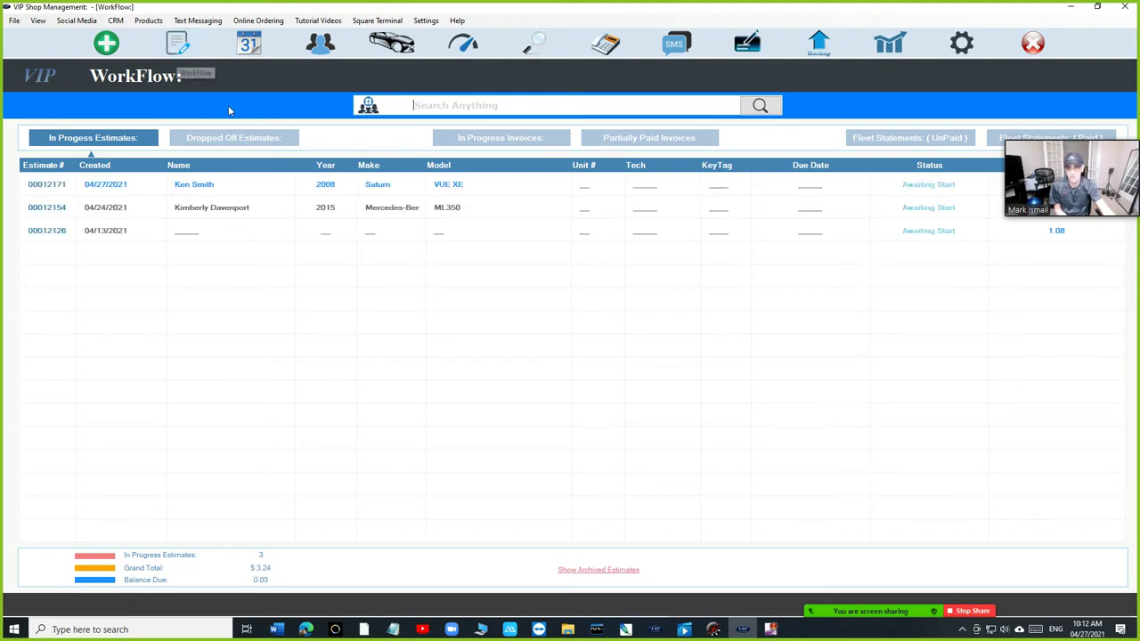
{"action": "left_click", "coordinate": [412, 112]}
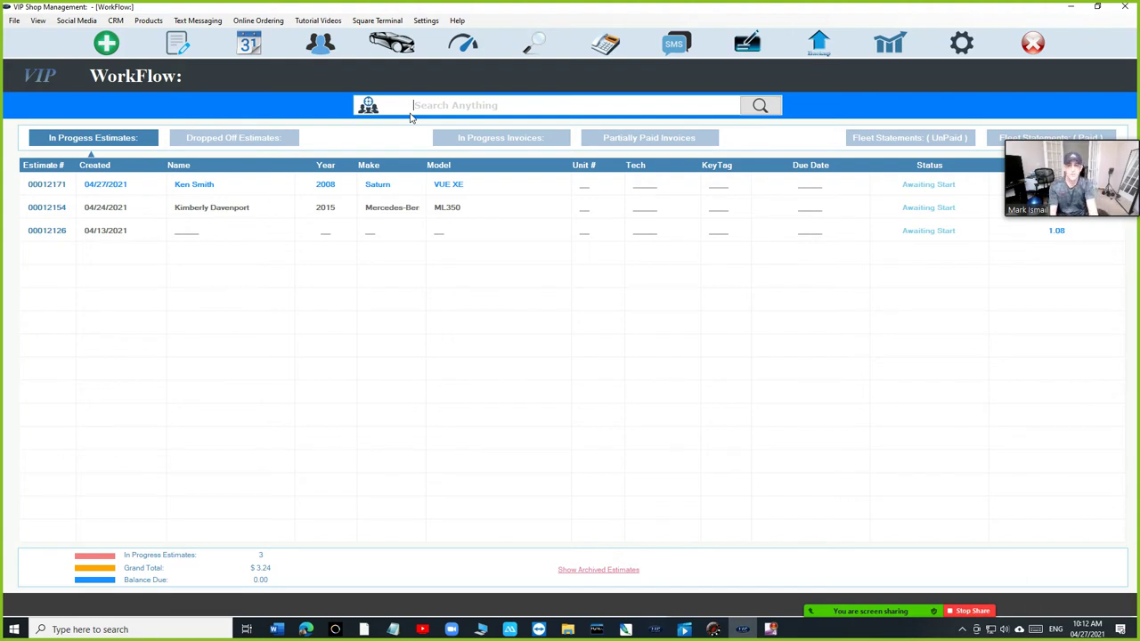
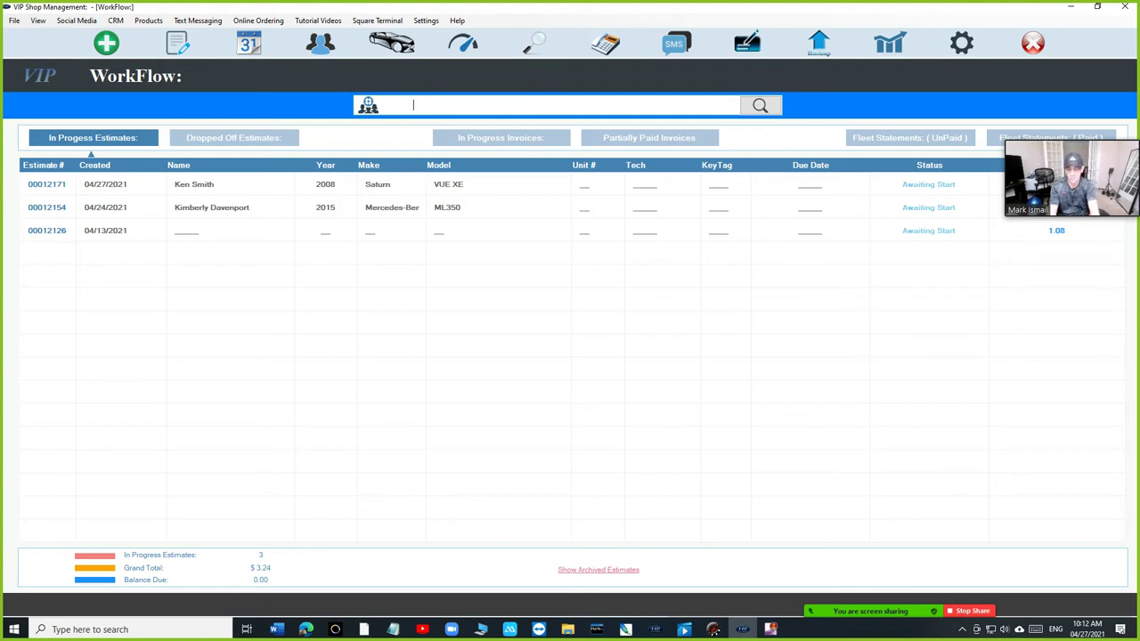
- Search '2008', replace it with 'buic' to filter Buicks, then clear the search
{"action": "type", "text": "2008"}
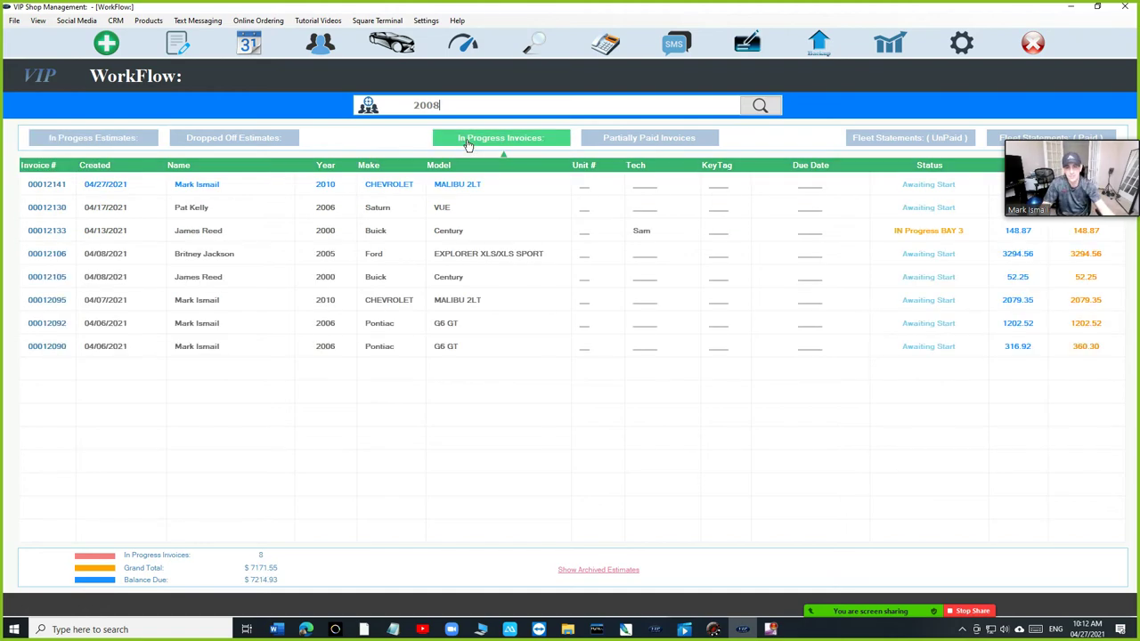
{"action": "left_click_drag", "start_coordinate": [470, 105], "coordinate": [92, 111]}
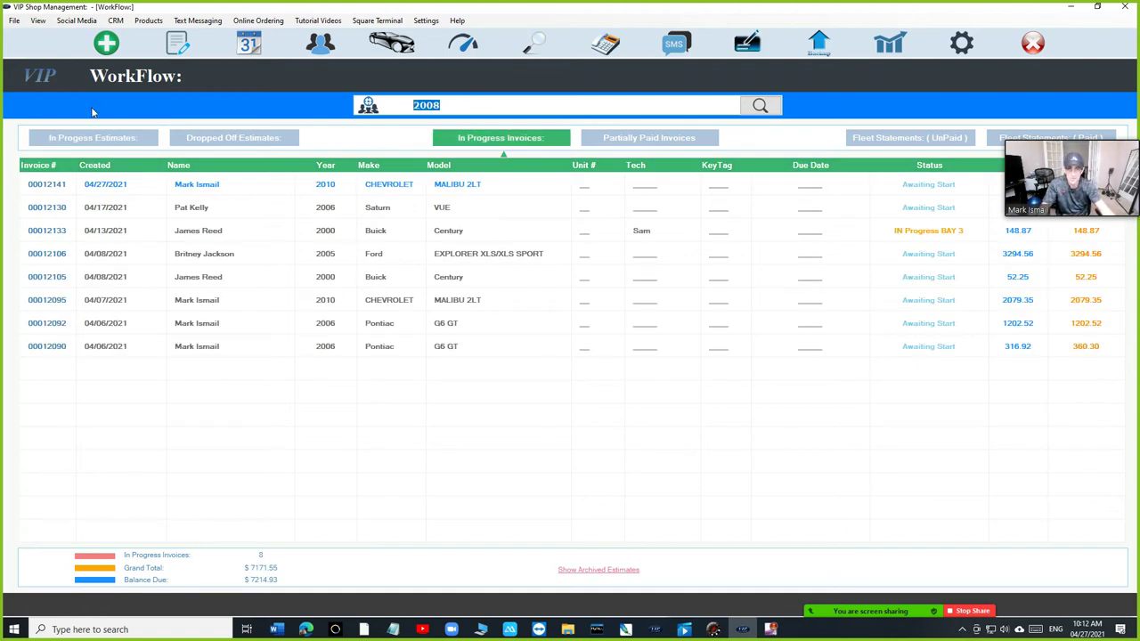
{"action": "type", "text": "buic"}
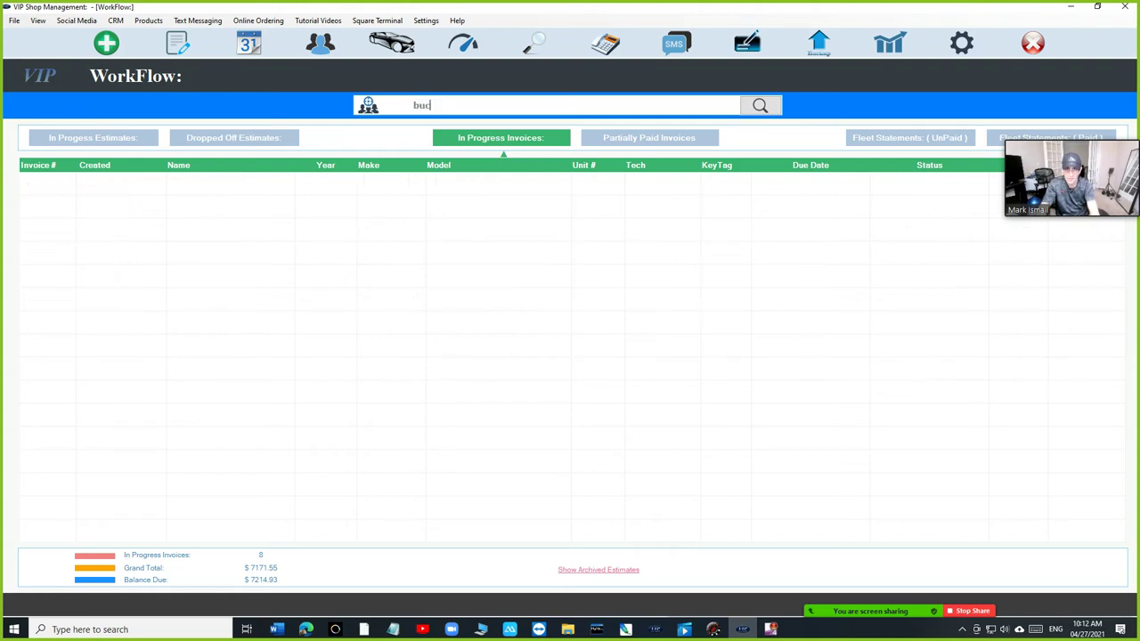
{"action": "key", "text": "BackSpace"}
{"action": "key", "text": "BackSpace"}
{"action": "key", "text": "BackSpace"}
{"action": "key", "text": "BackSpace"}
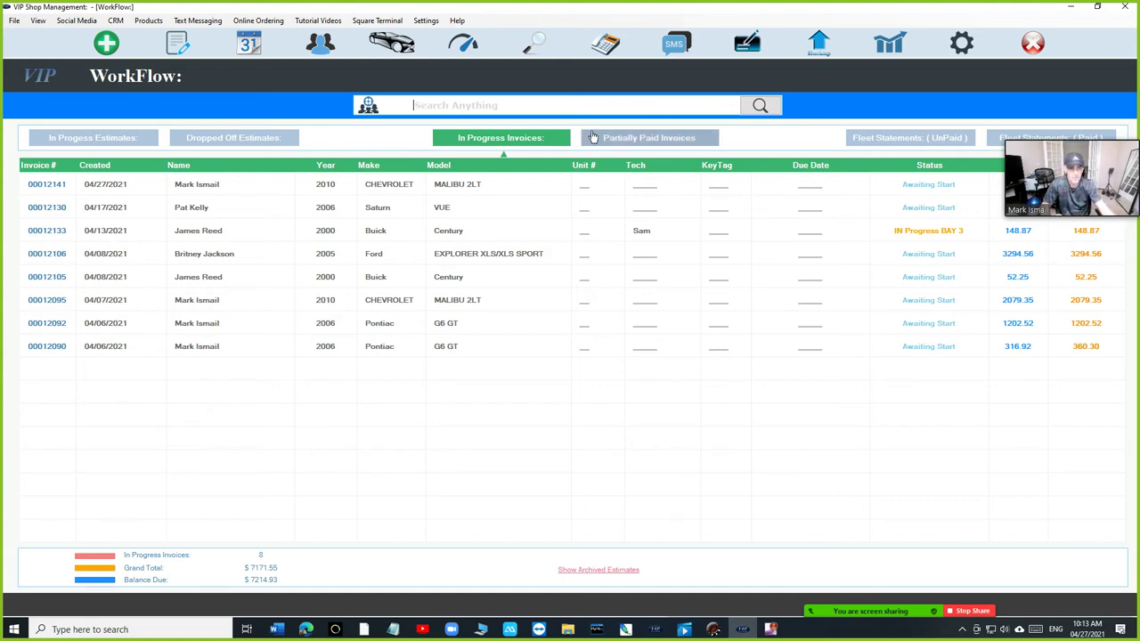
{"action": "left_click", "coordinate": [649, 137]}
{"action": "left_click", "coordinate": [504, 137]}
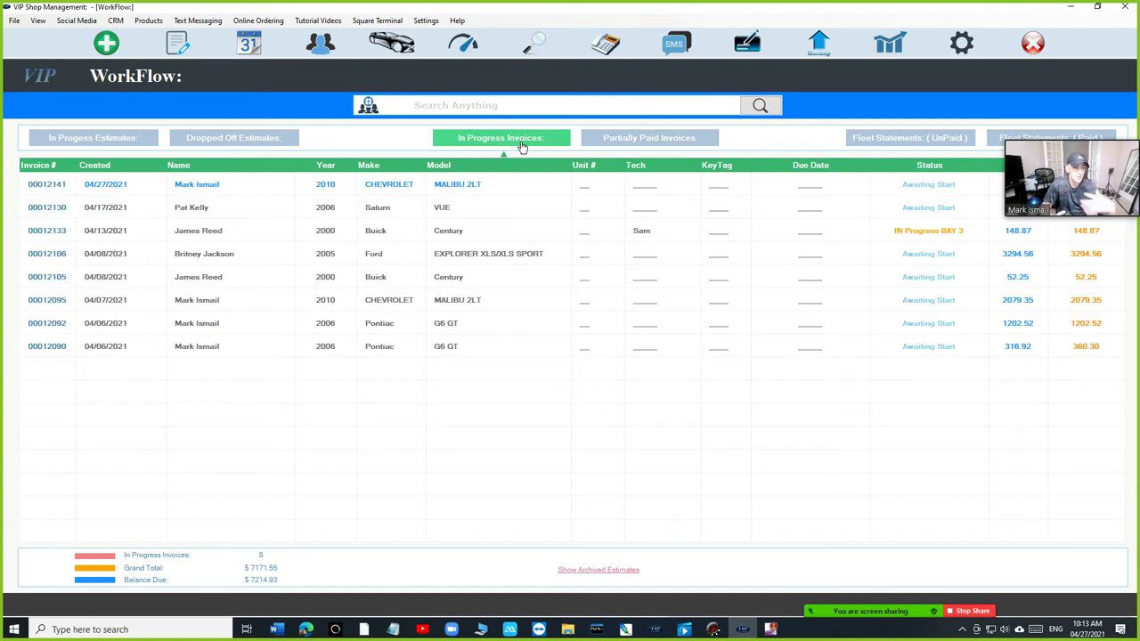
{"action": "left_click", "coordinate": [58, 138]}
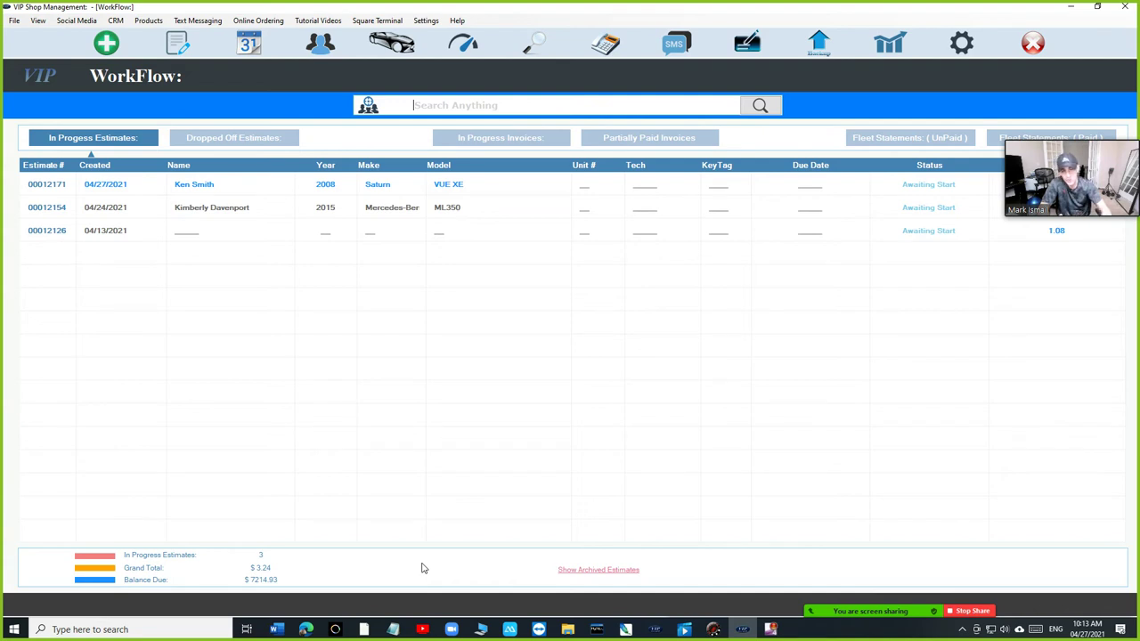
{"action": "left_click", "coordinate": [599, 572]}
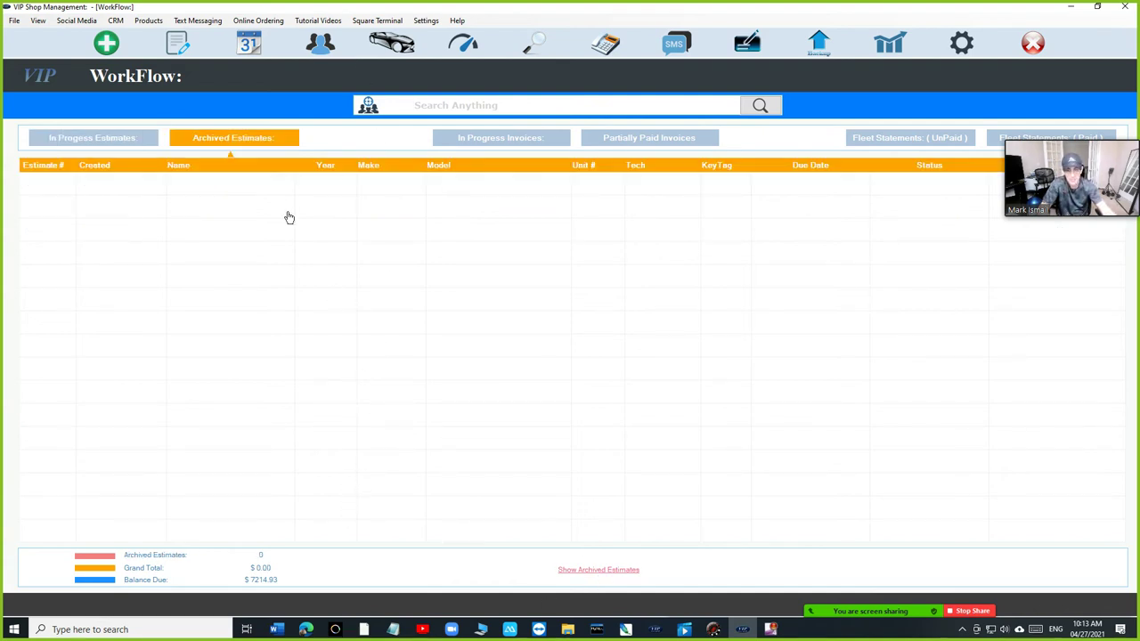
{"action": "left_click", "coordinate": [108, 139]}
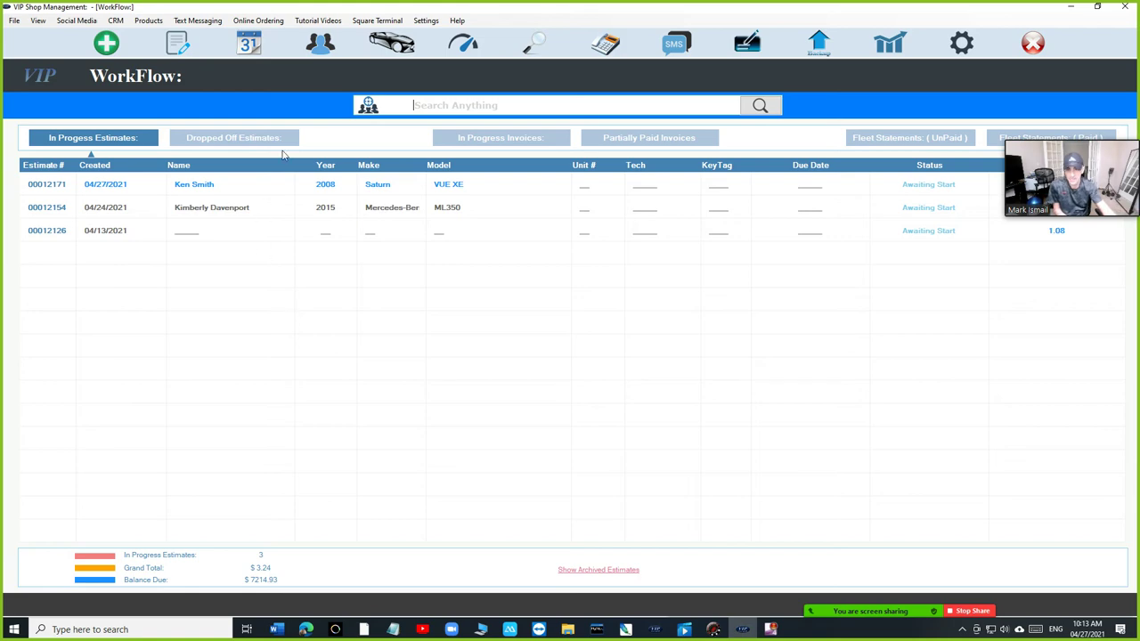
- Check the in-progress and partially paid invoices, then list the three in-progress estimates
{"action": "left_click", "coordinate": [503, 139]}
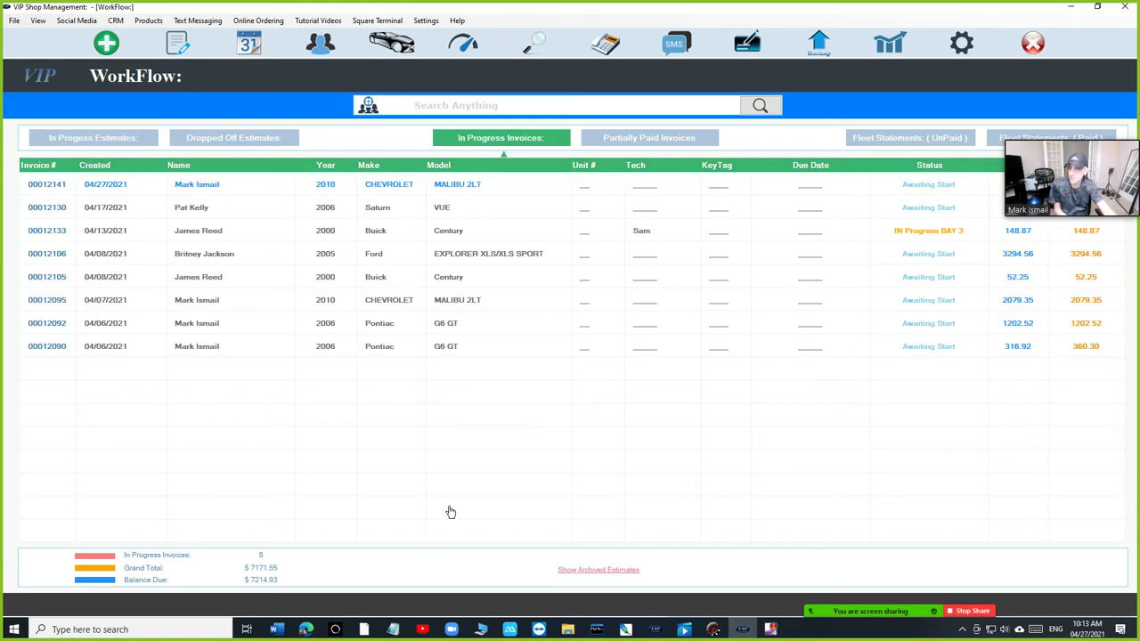
{"action": "left_click", "coordinate": [649, 139]}
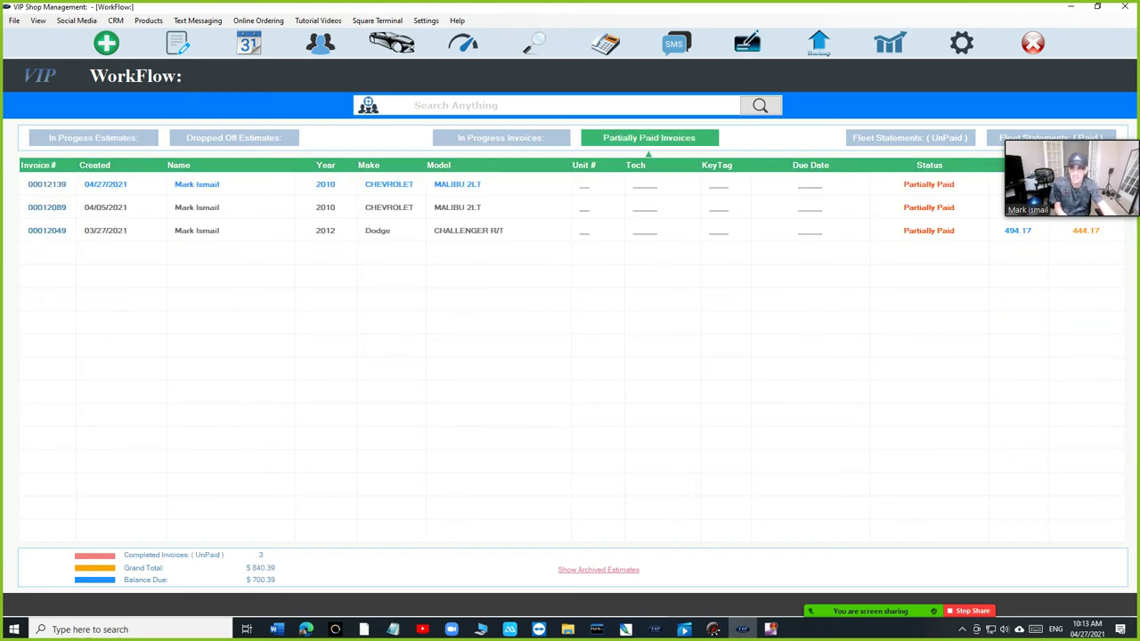
{"action": "left_click", "coordinate": [108, 145]}
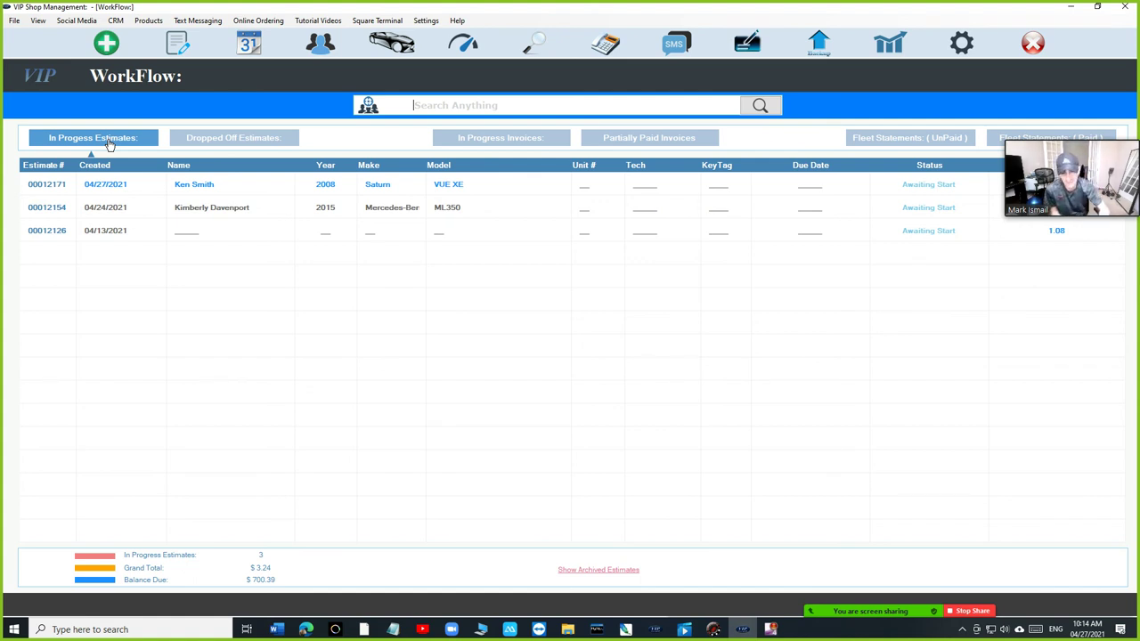
- Switch back and forth between the in-progress estimates and in-progress invoices lists
{"action": "left_click", "coordinate": [109, 145]}
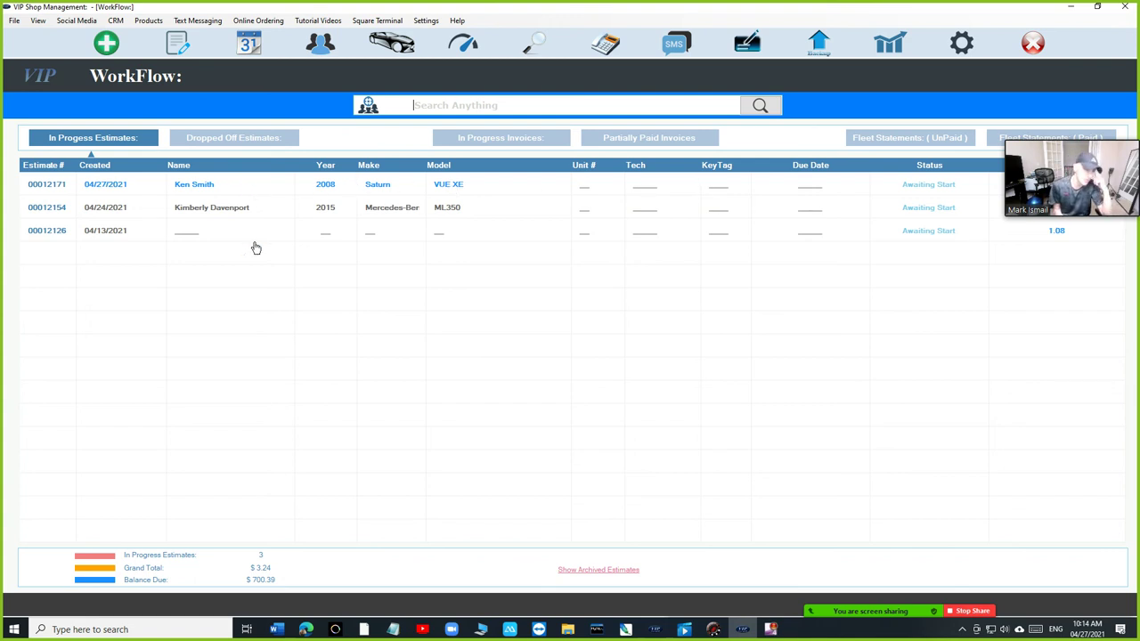
{"action": "left_click", "coordinate": [495, 139]}
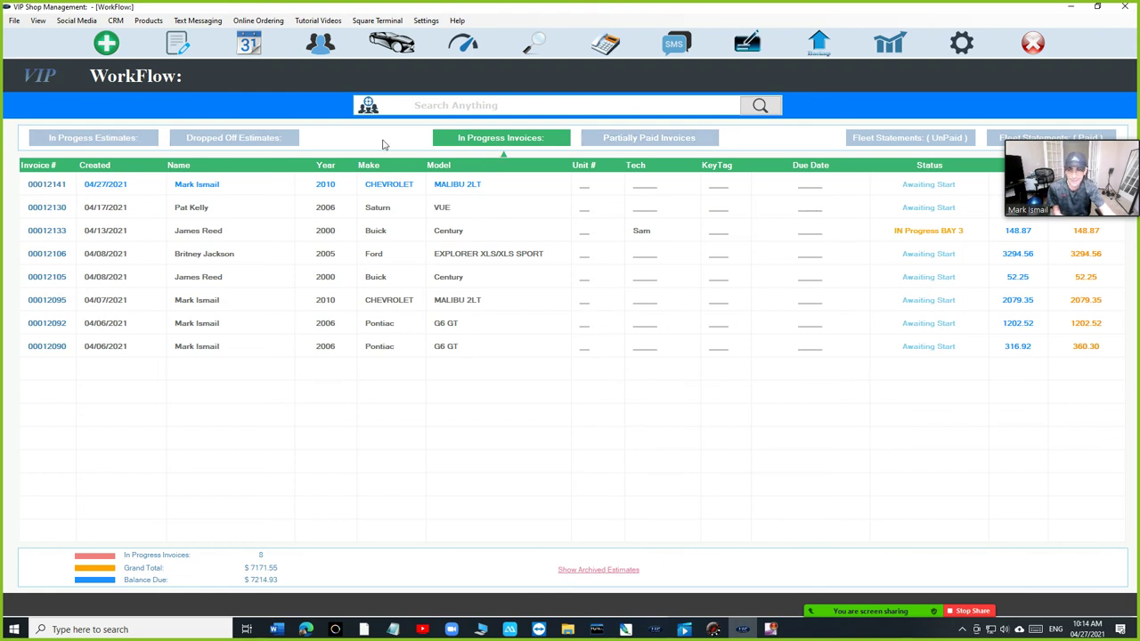
{"action": "left_click", "coordinate": [414, 106]}
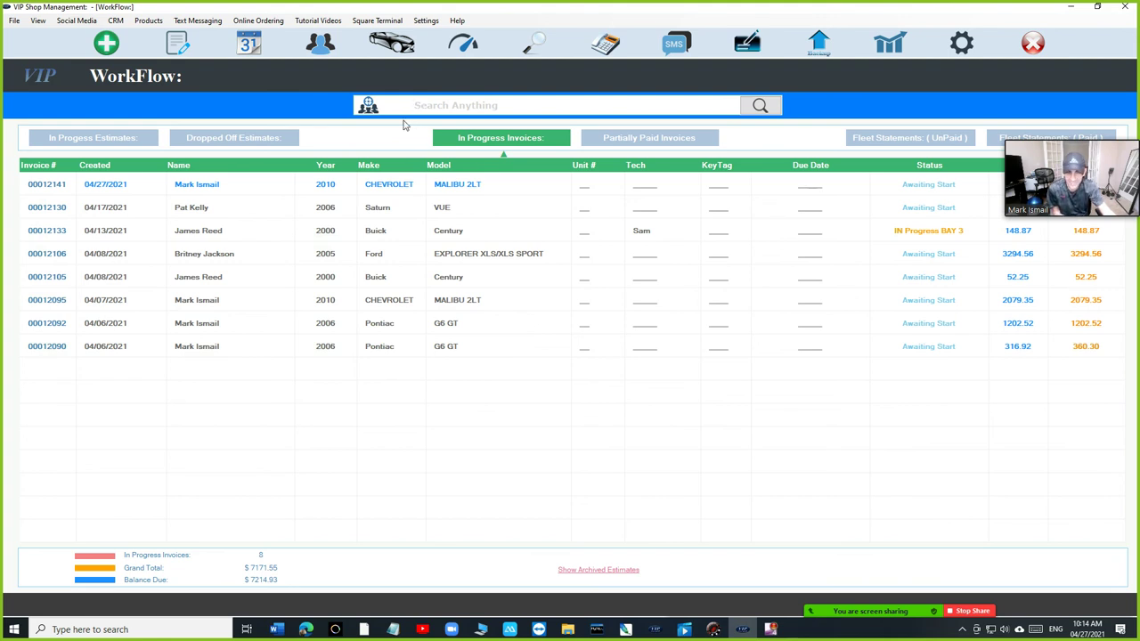
{"action": "left_click", "coordinate": [116, 140]}
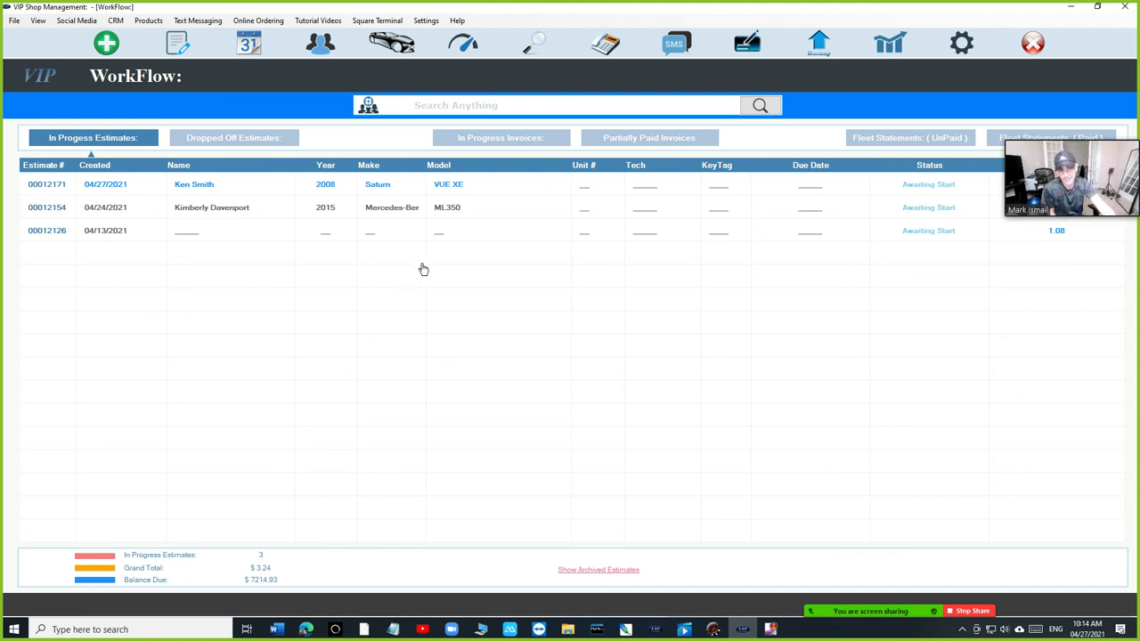
{"action": "left_click", "coordinate": [481, 150]}
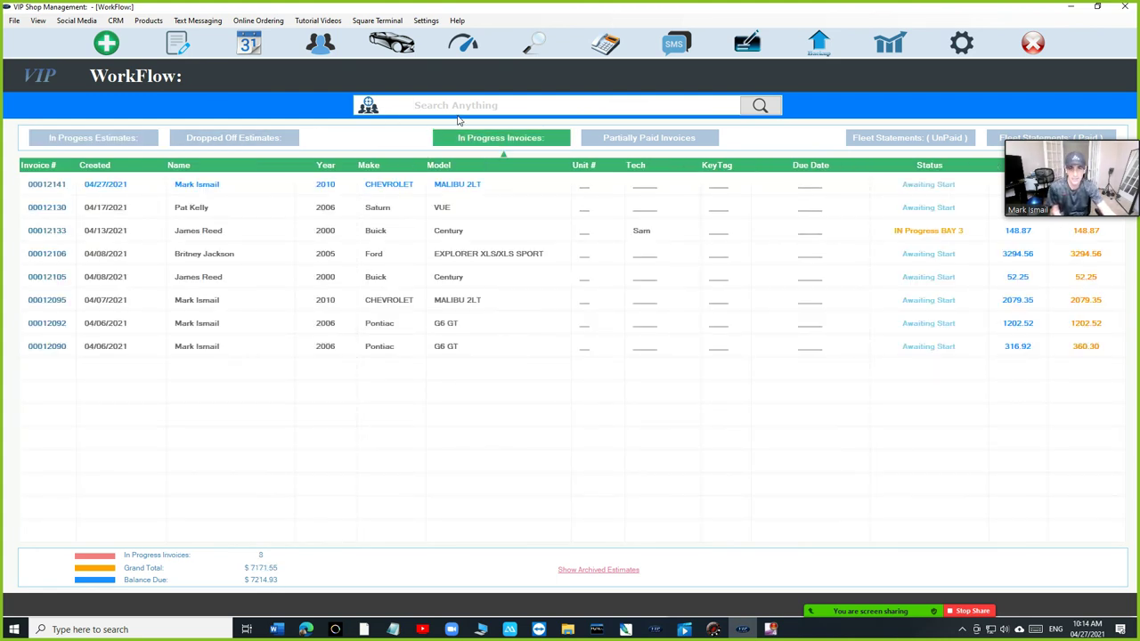
{"action": "left_click", "coordinate": [76, 147]}
{"action": "left_click", "coordinate": [436, 140]}
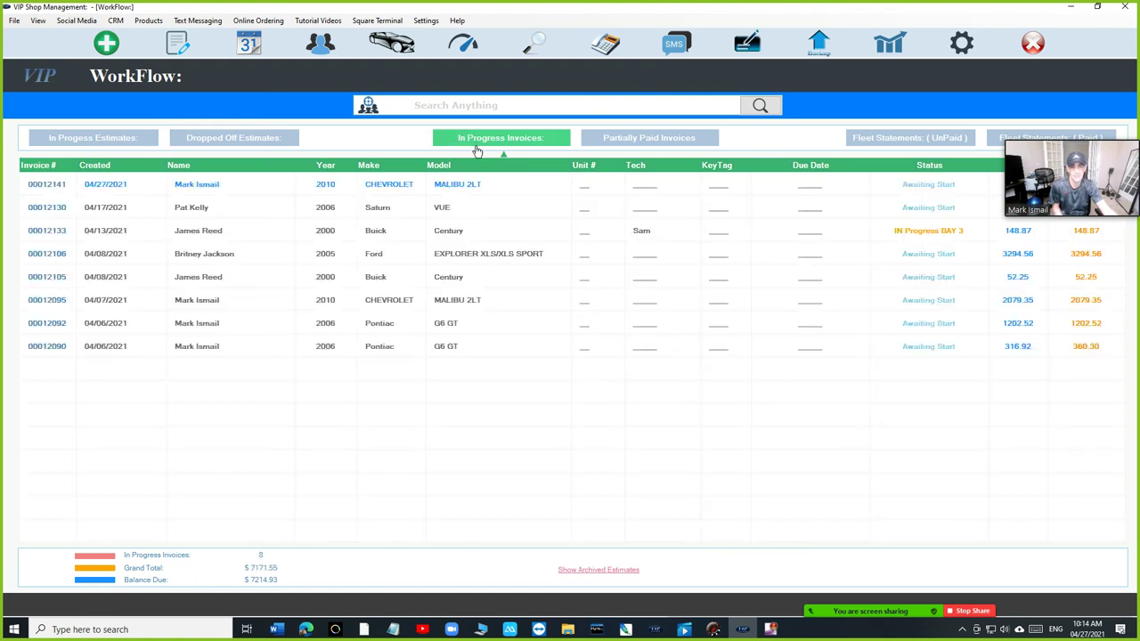
- Filter invoices by 'mal' to find the two Malibu invoices, then clear to list all eight
{"action": "type", "text": "mal"}
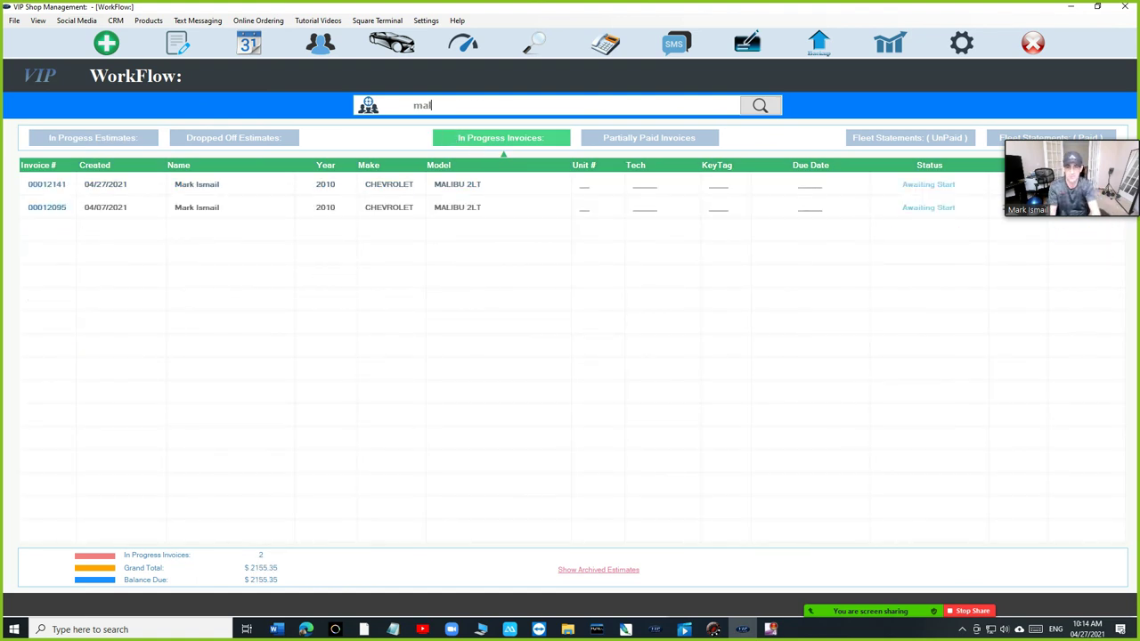
{"action": "key", "text": "BackSpace"}
{"action": "key", "text": "BackSpace"}
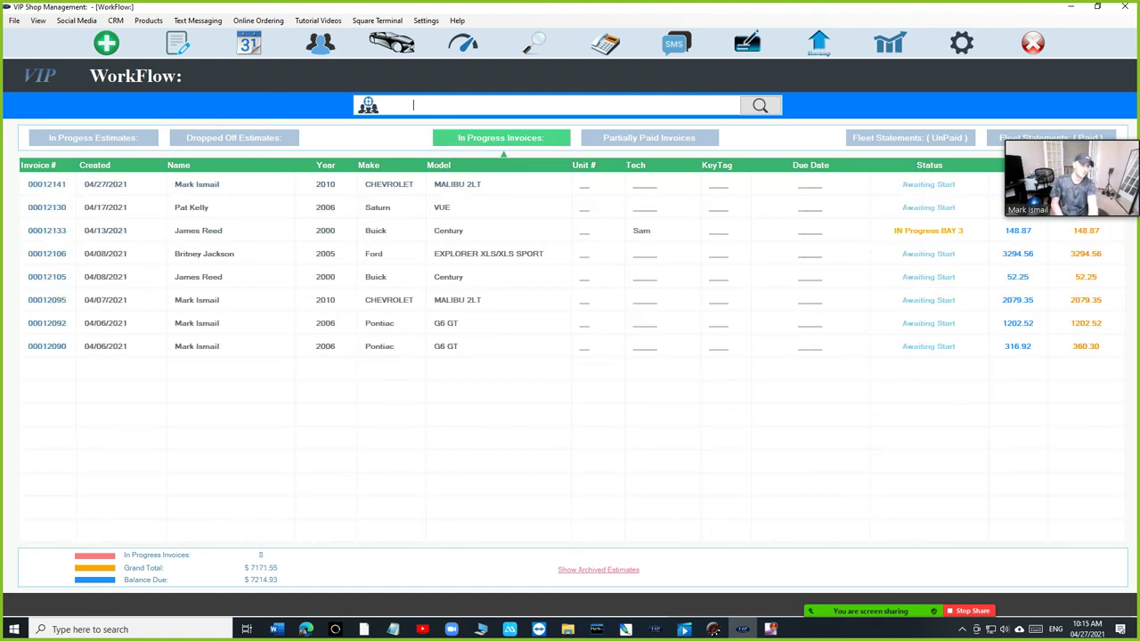
{"action": "left_click", "coordinate": [519, 141]}
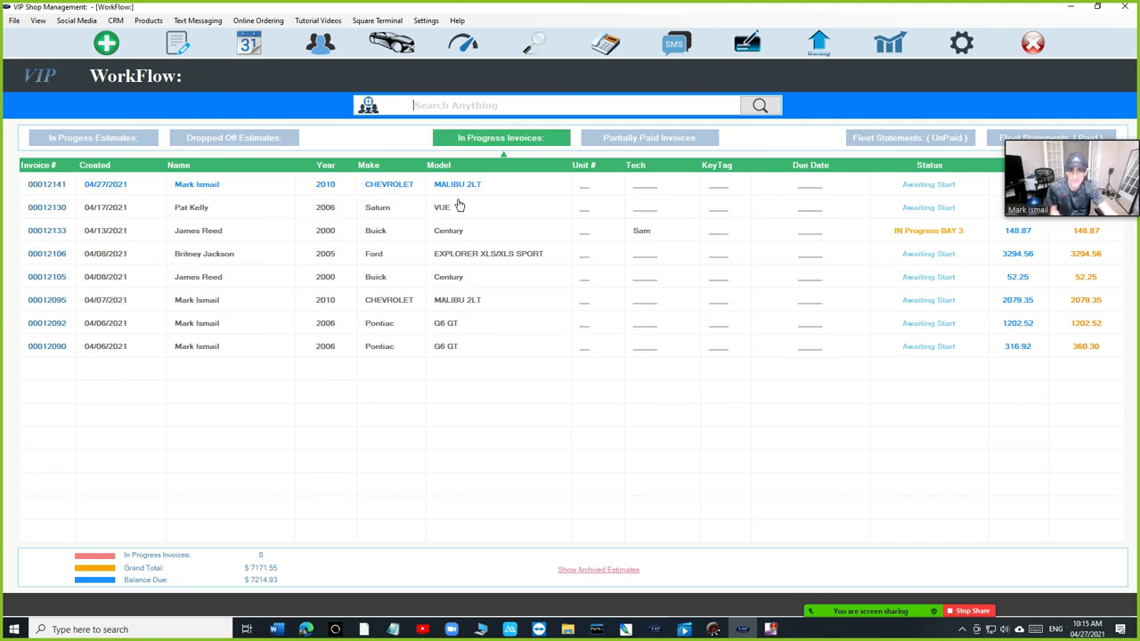